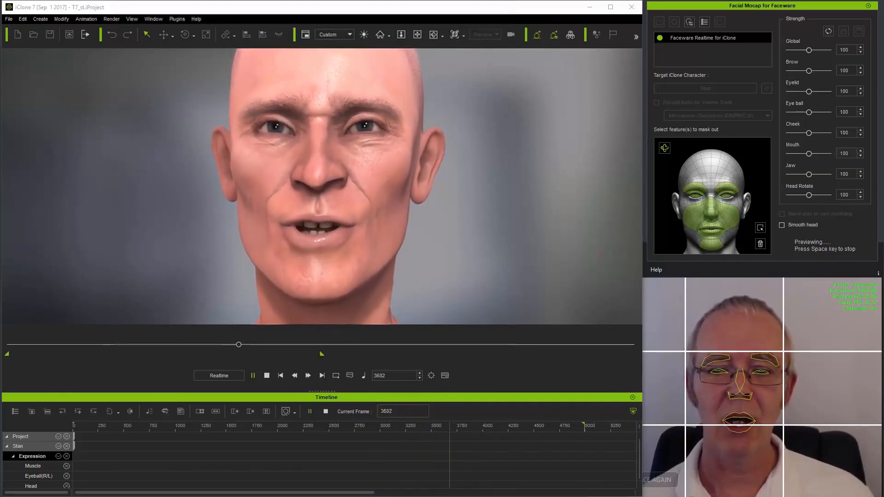
Enlarge the Faceware Realtime webcam view to inspect the face tracking, and restore its window size.
left_click(823, 271)
left_click(849, 252)
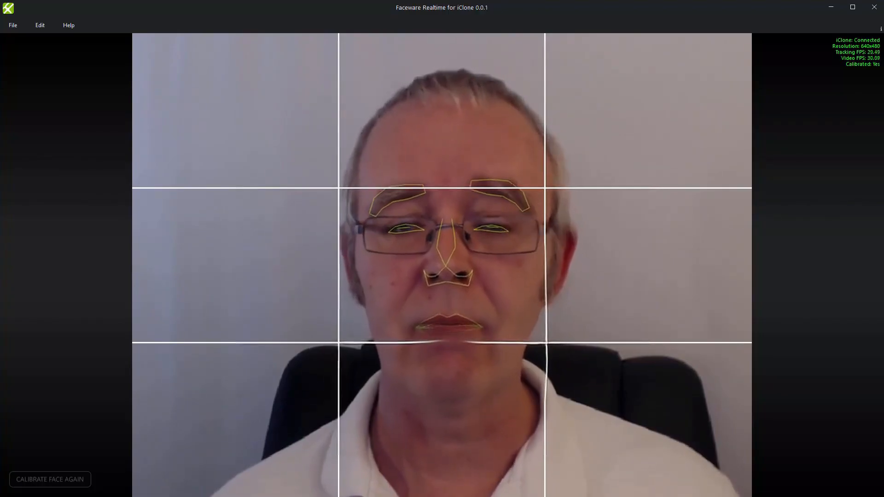
left_click(852, 7)
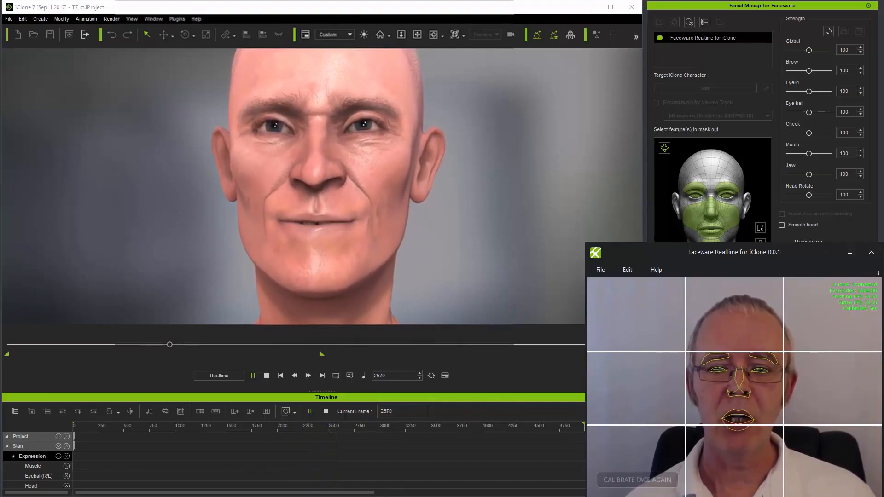
Review the camera, image rotation and face tracking model settings in Faceware Realtime.
left_click(628, 271)
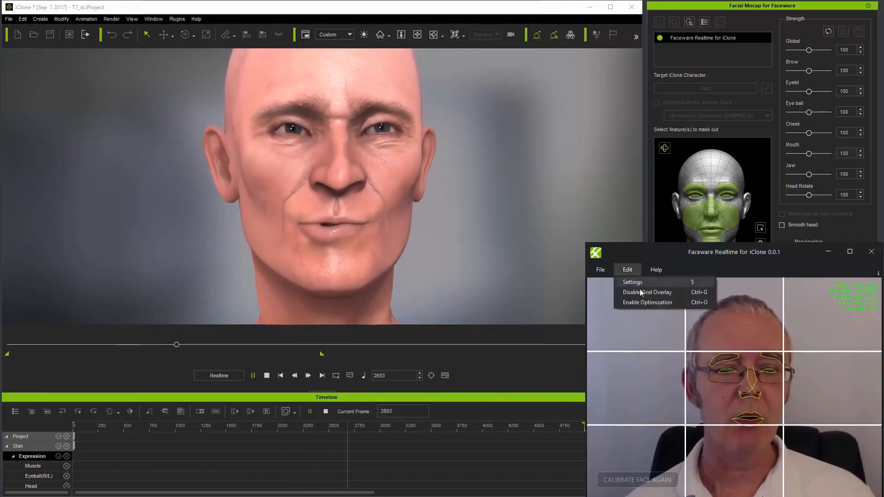
left_click(634, 283)
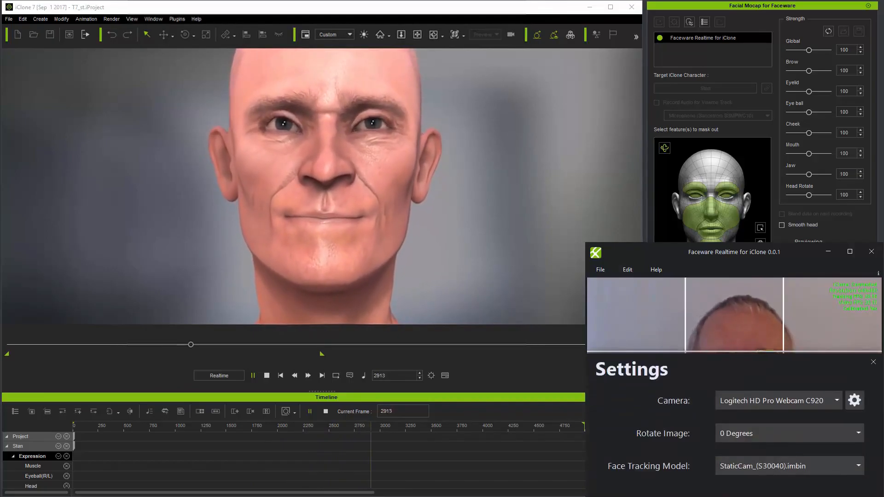
left_click(873, 363)
Check the expression mapping for the Faceware server, and enable Smooth head for the capture.
left_click(689, 22)
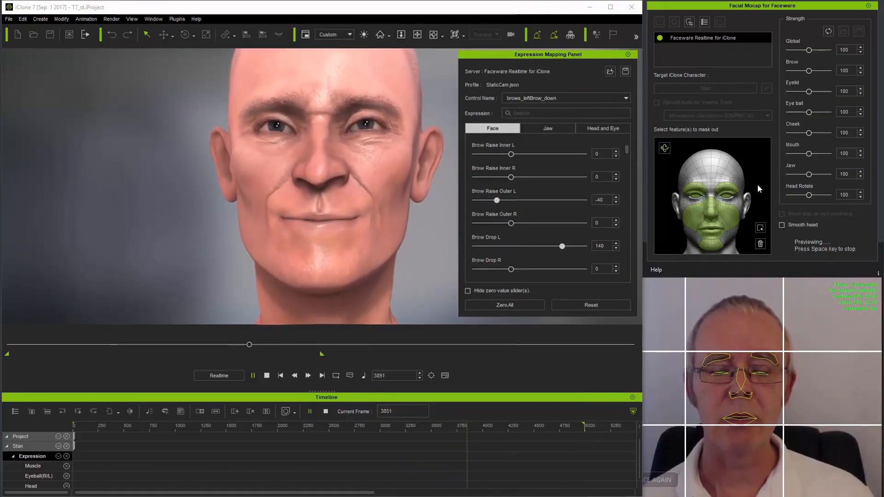
left_click(628, 55)
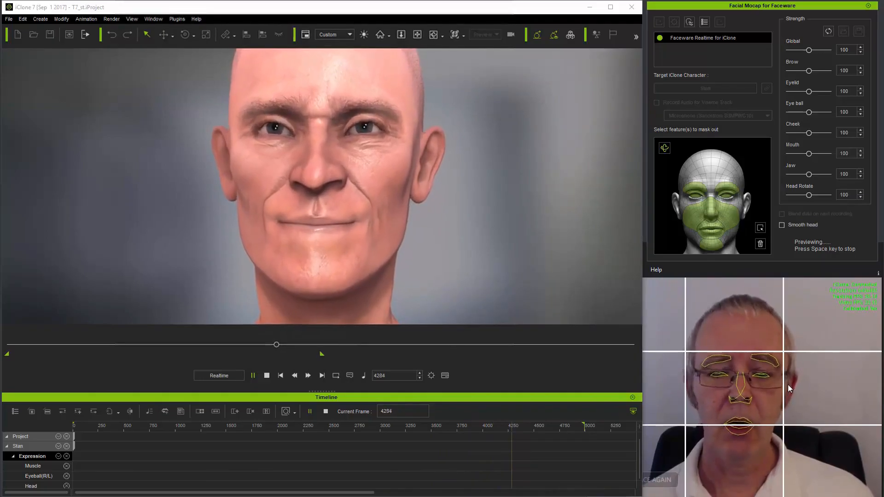
left_click(781, 225)
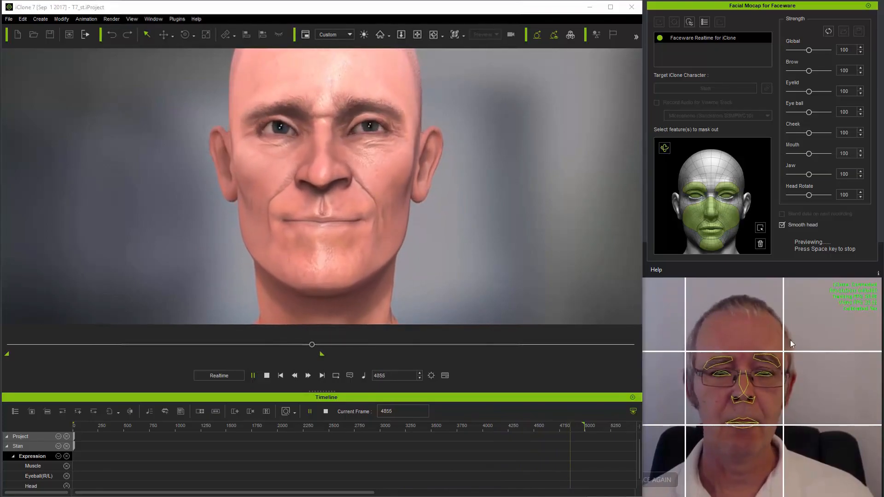
Calibrate the face again in Faceware Realtime and stop the facial mocap preview in iClone.
left_click(771, 270)
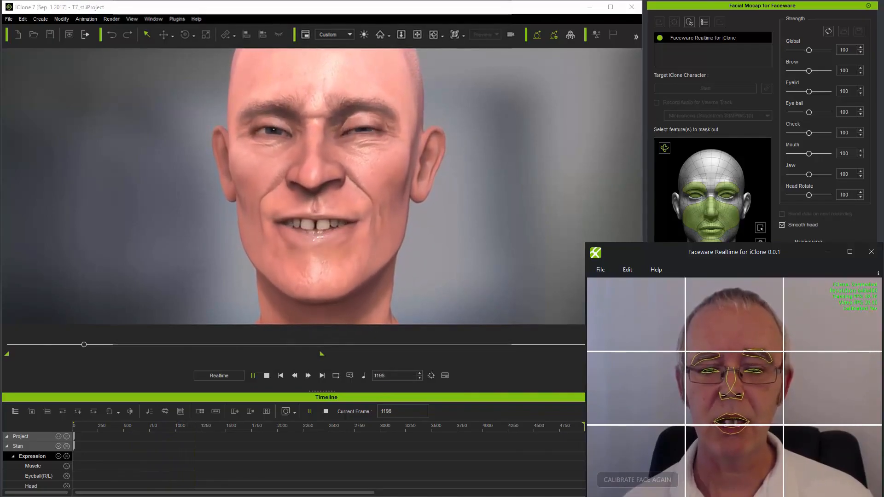
left_click(651, 481)
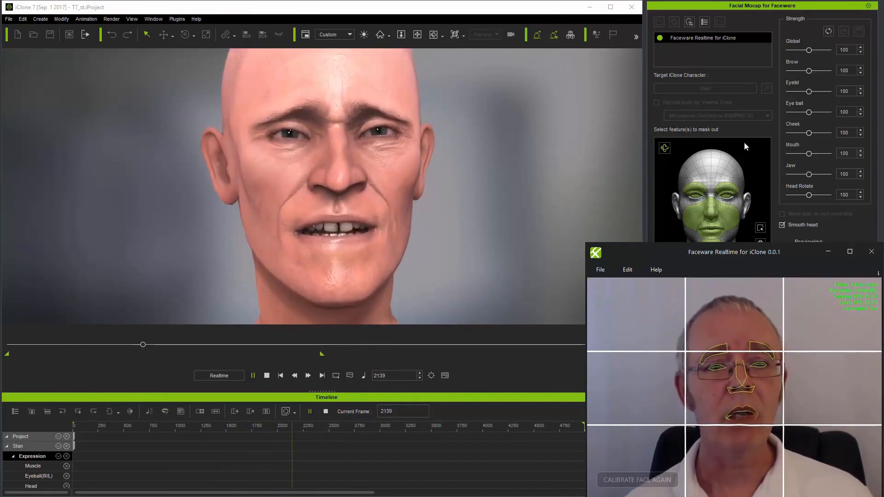
left_click(863, 225)
key("space")
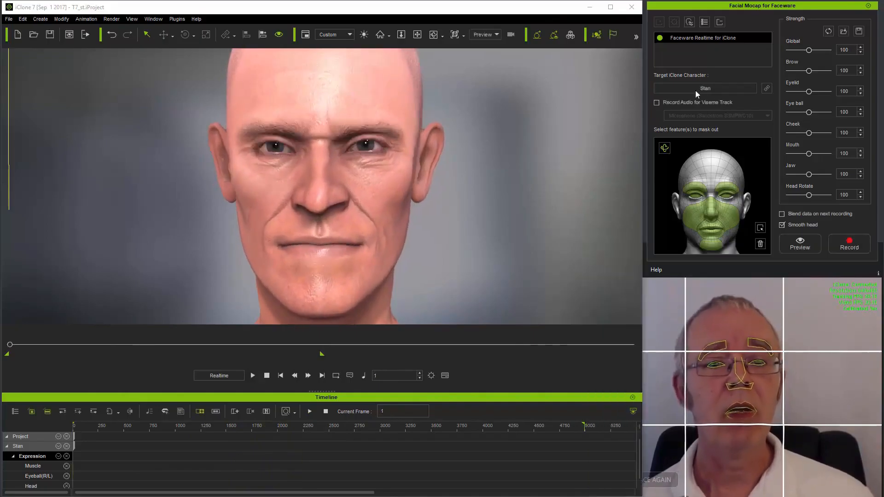
Enable audio recording for the viseme track with the Sandstrom S3MPWC10 microphone as the source.
left_click(655, 103)
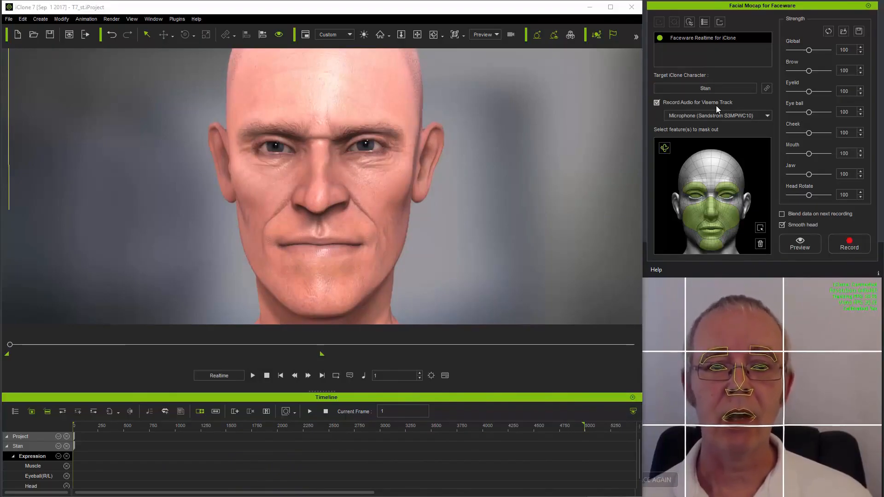
left_click(767, 116)
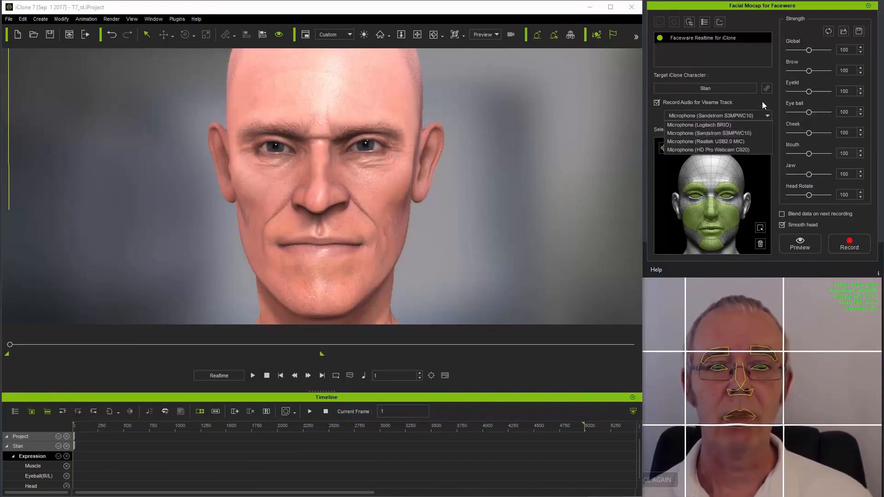
left_click(761, 101)
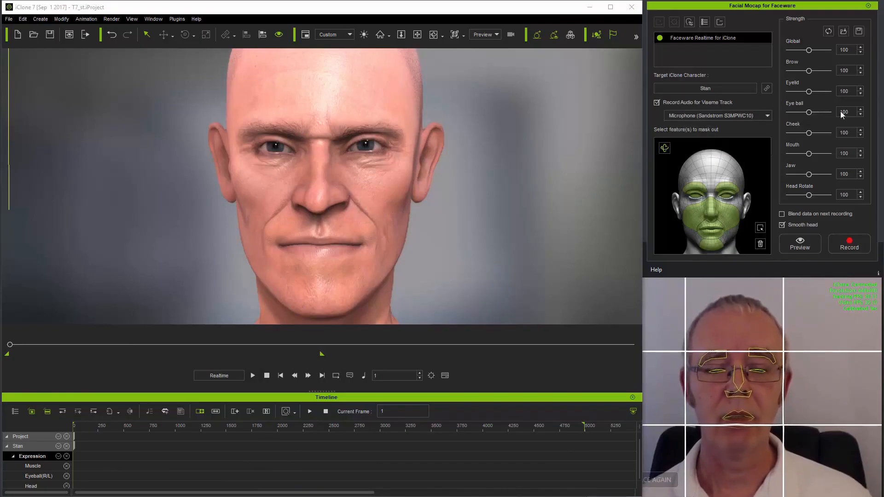
Record a facial mocap take with voice for the character Stan, about 2570 frames long.
left_click(849, 246)
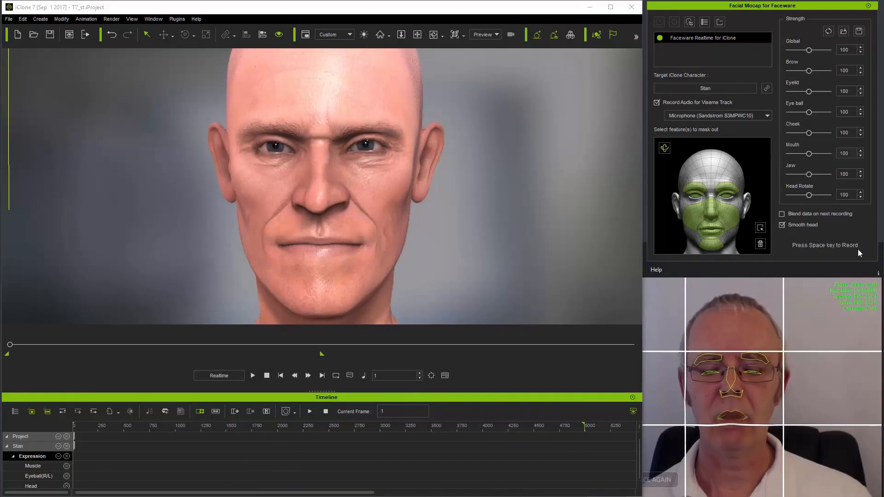
key("space")
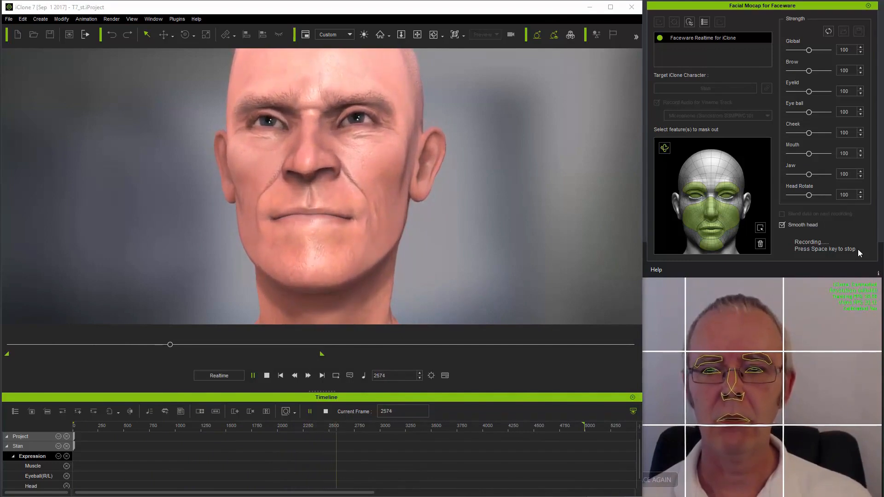
key("space")
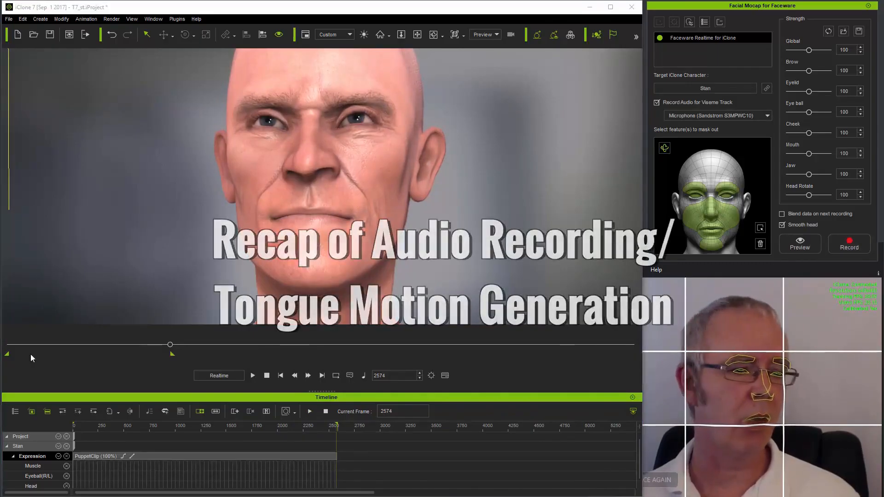
Show Stan's Viseme track in the timeline, down to its Voice, Lips and Lip Options rows.
left_click(58, 446)
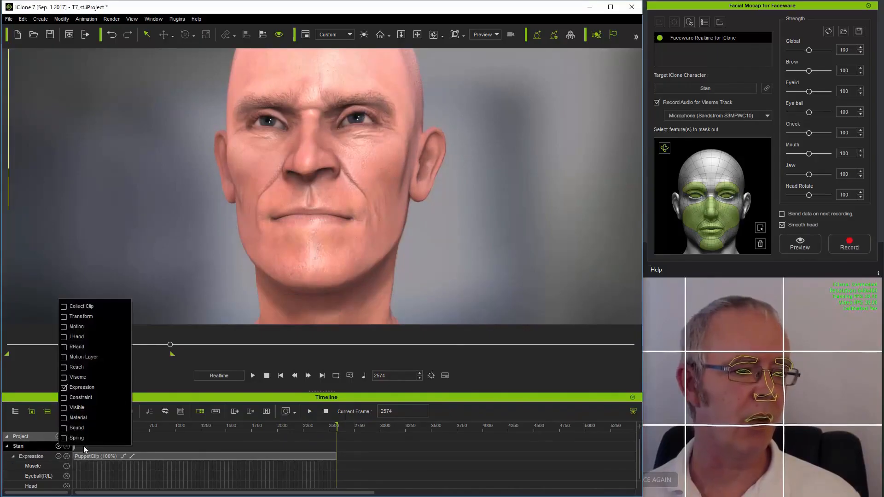
left_click(64, 377)
left_click(229, 455)
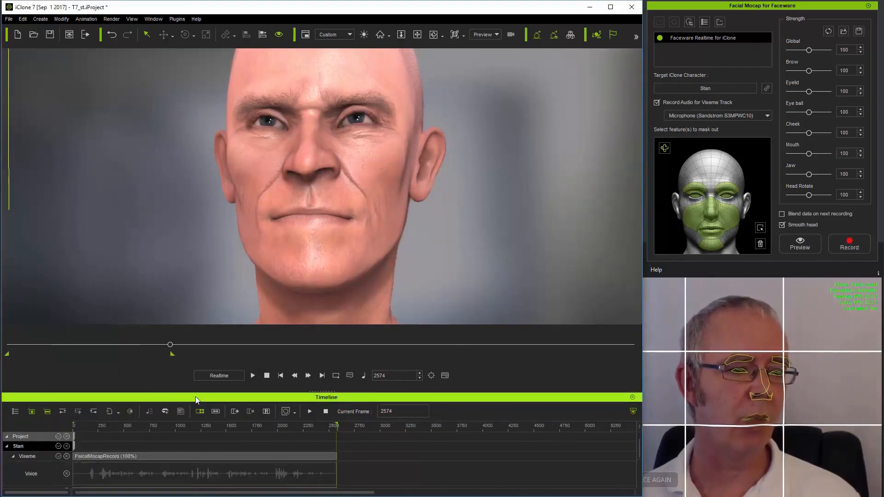
scroll(244, 471, "down", 2)
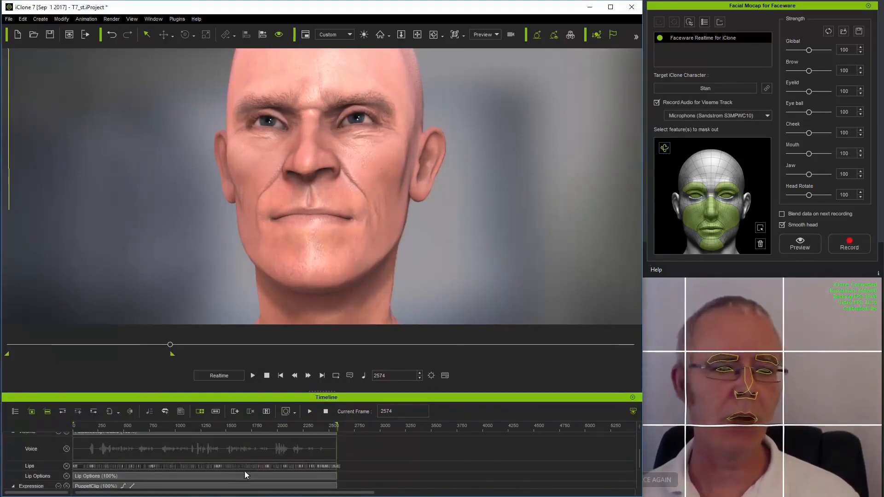
Check the smoothing and clip strength settings of the Lip Options clip, and play the recorded performance from the start.
double_click(227, 475)
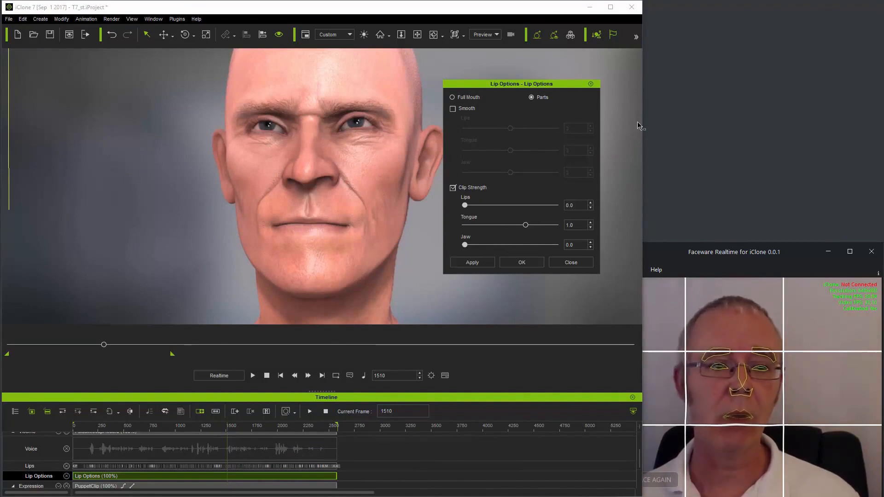
left_click(590, 83)
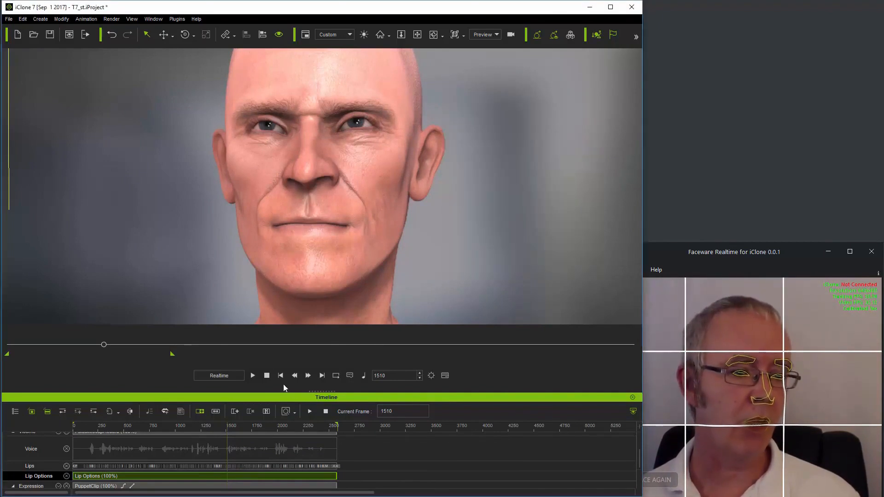
left_click(279, 376)
left_click(253, 375)
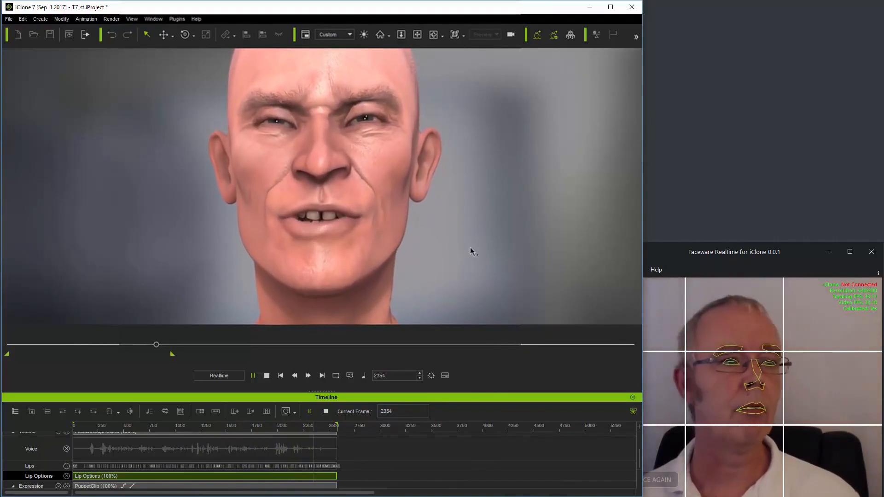
Open the Facial Mocap for Faceware plugin and bring the Faceware Realtime window to the front.
left_click(177, 19)
mouse_move(240, 34)
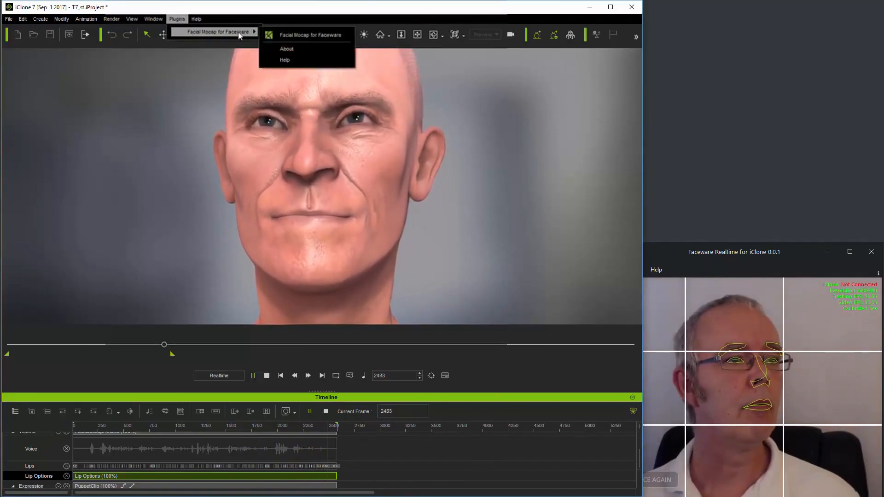
left_click(287, 35)
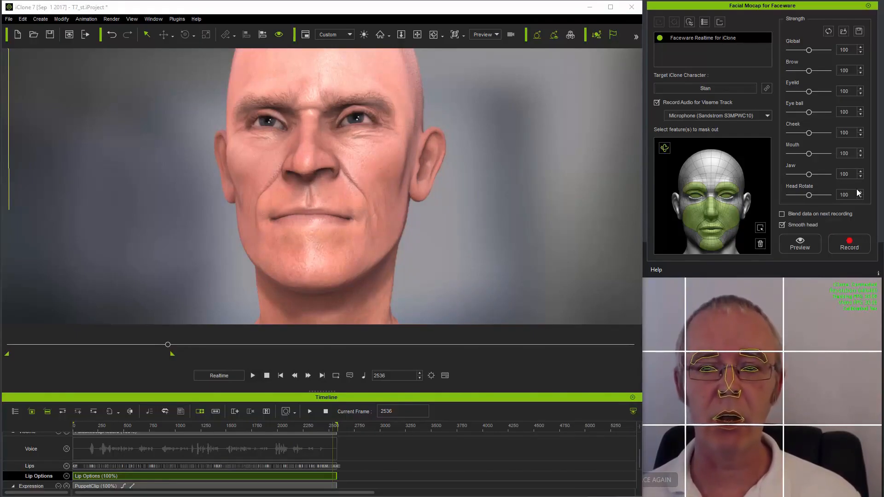
left_click(794, 273)
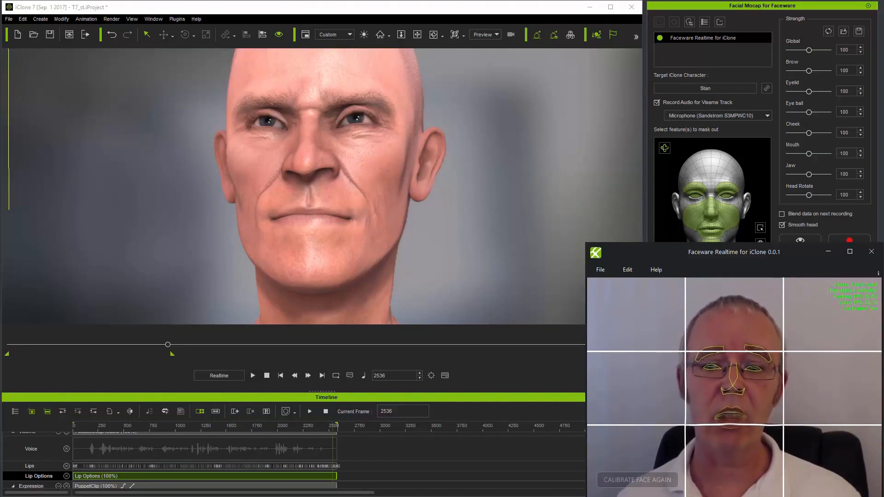
Select the recorded facial clip on Stan's Expression track in the timeline.
scroll(417, 463, "down", 2)
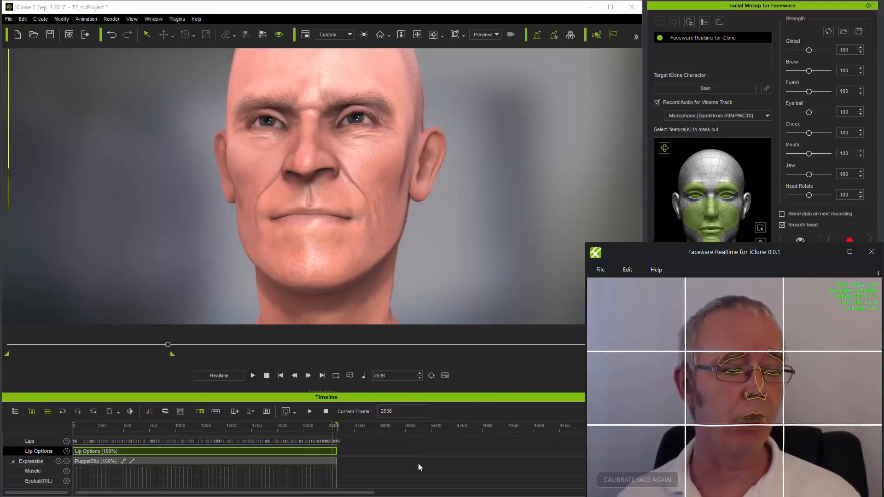
scroll(418, 463, "down", 1)
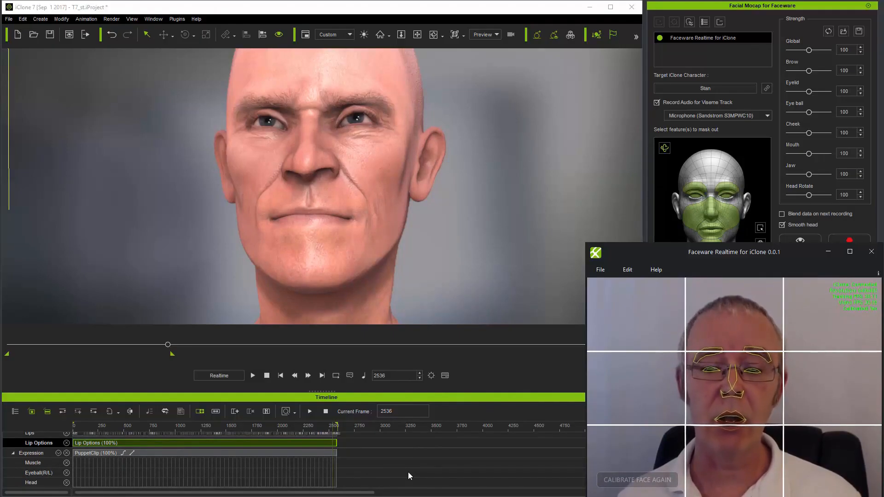
left_click(235, 454)
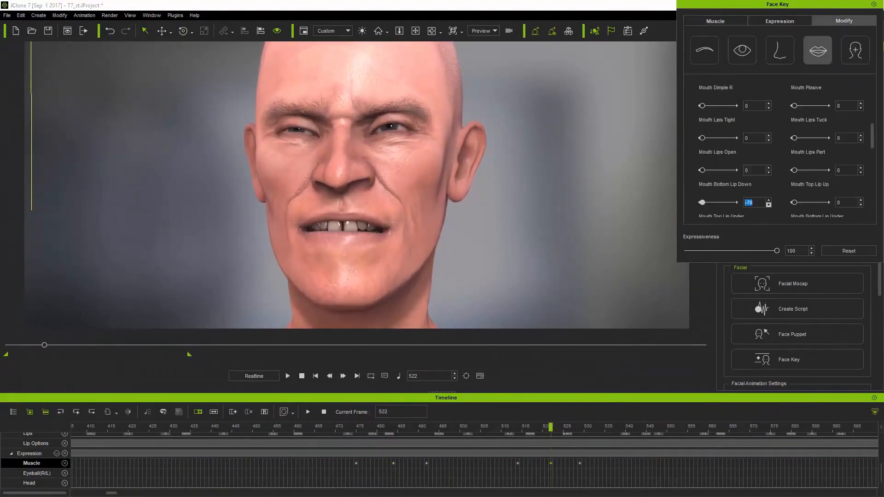
Play through the take and adjust the Mouth Bottom Lip Down value among Face Key's mouth modifiers.
key("space")
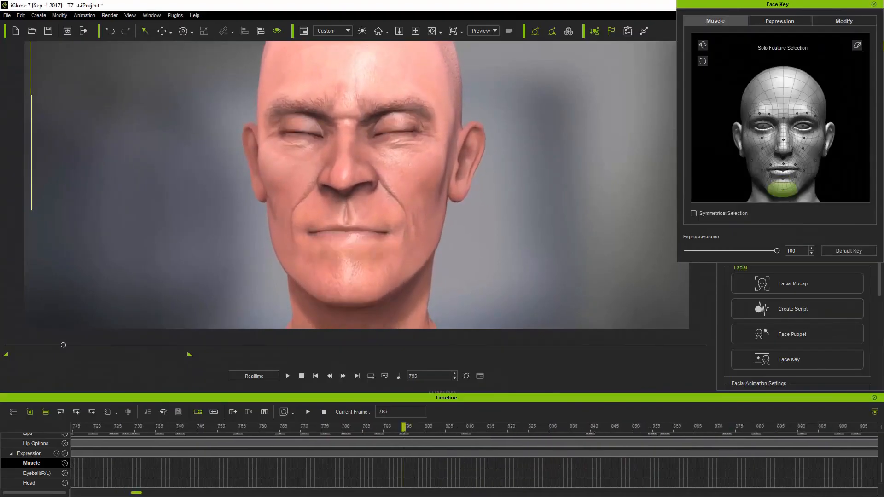
left_click_drag(686, 427, 682, 427)
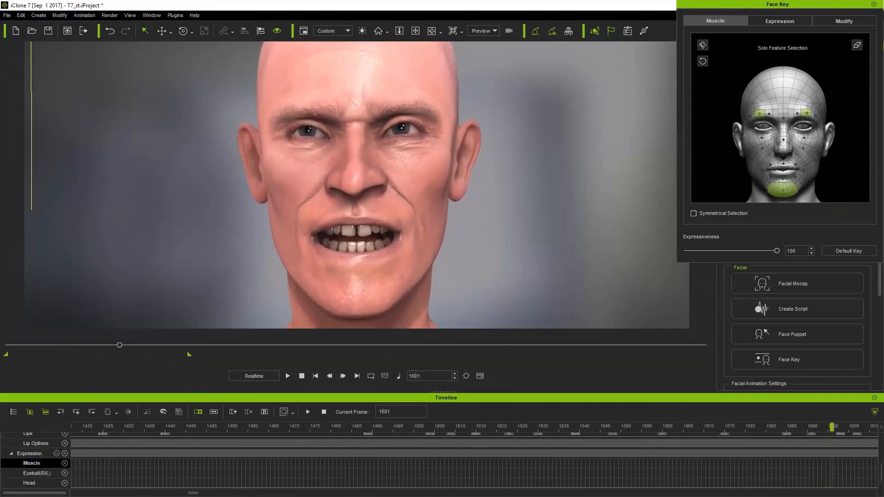
left_click(843, 21)
scroll(780, 152, "down", 3)
left_click(768, 109)
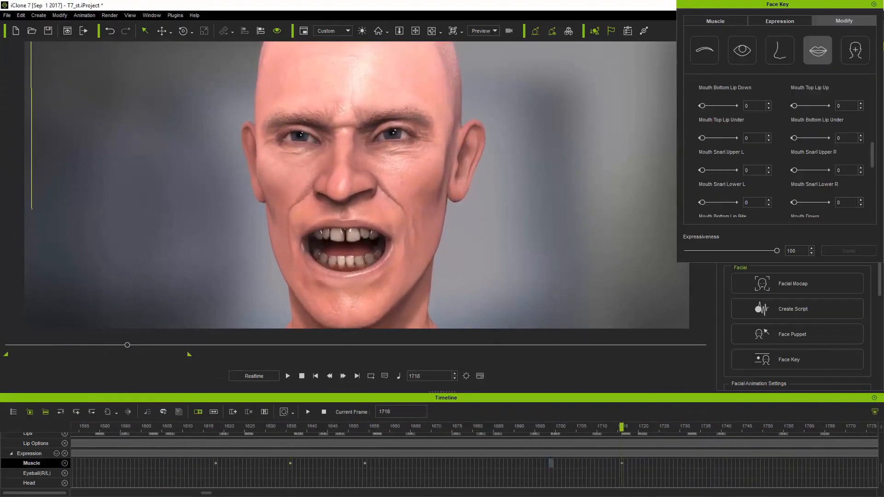